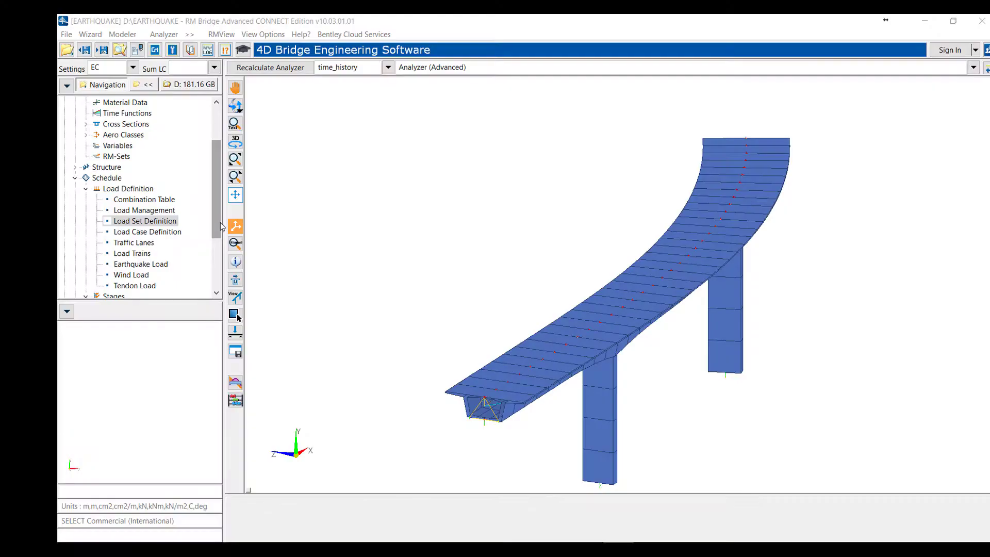
Step: Show the Variables table with the time-history variables and the T1_Dis2 integration table
scroll(219, 182, "up", 3)
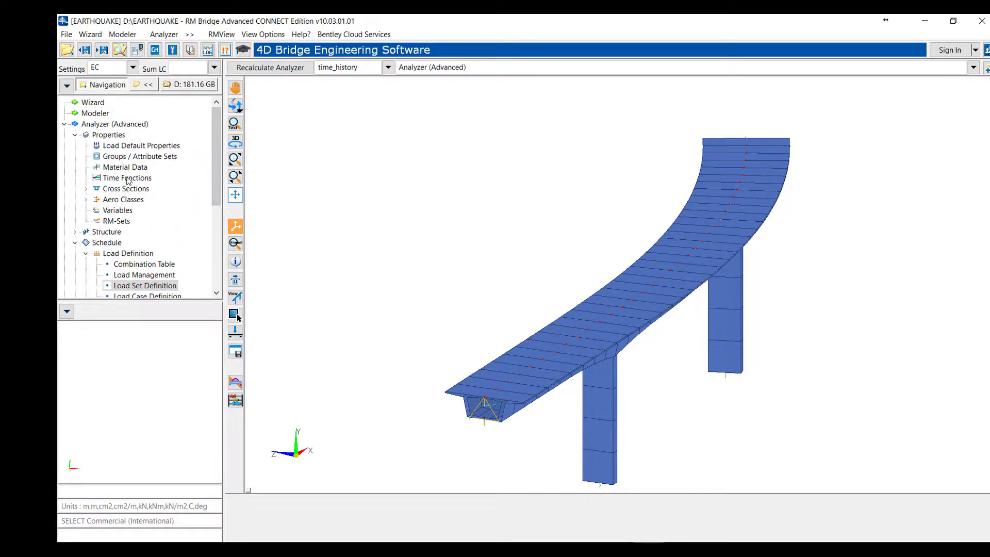
left_click(122, 209)
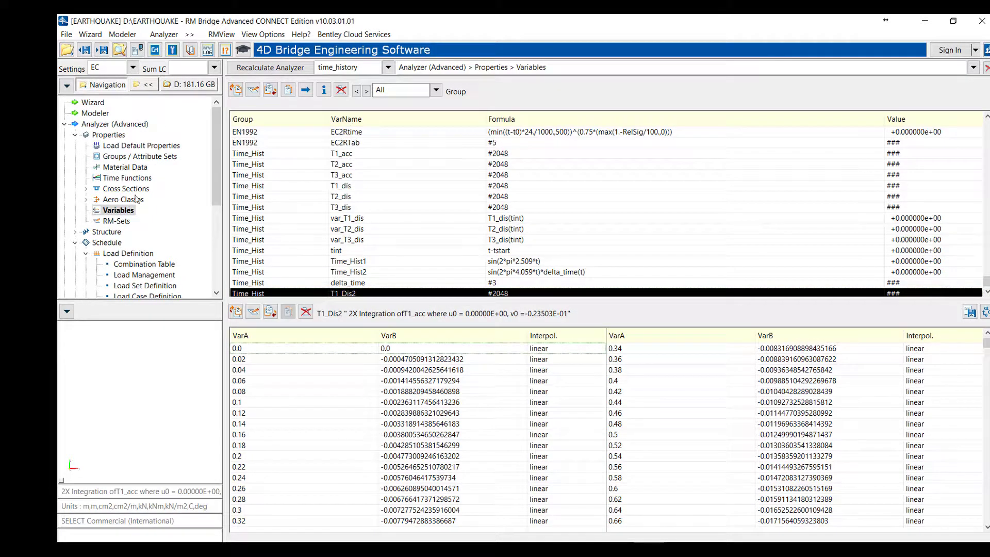
Step: Inspect the T1_acc variable unchanged, then plot and zoom its acceleration waveform before closing it
double_click(344, 153)
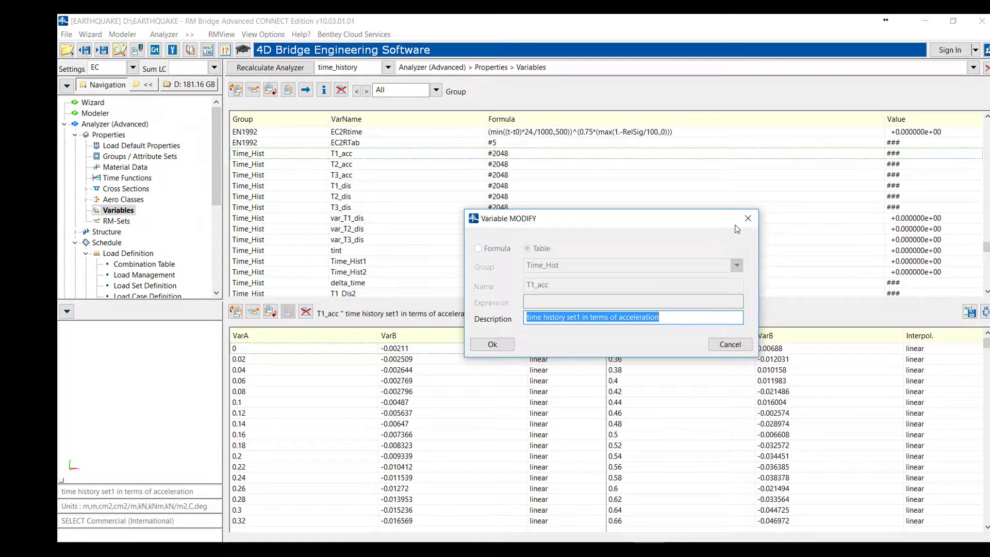
left_click(748, 218)
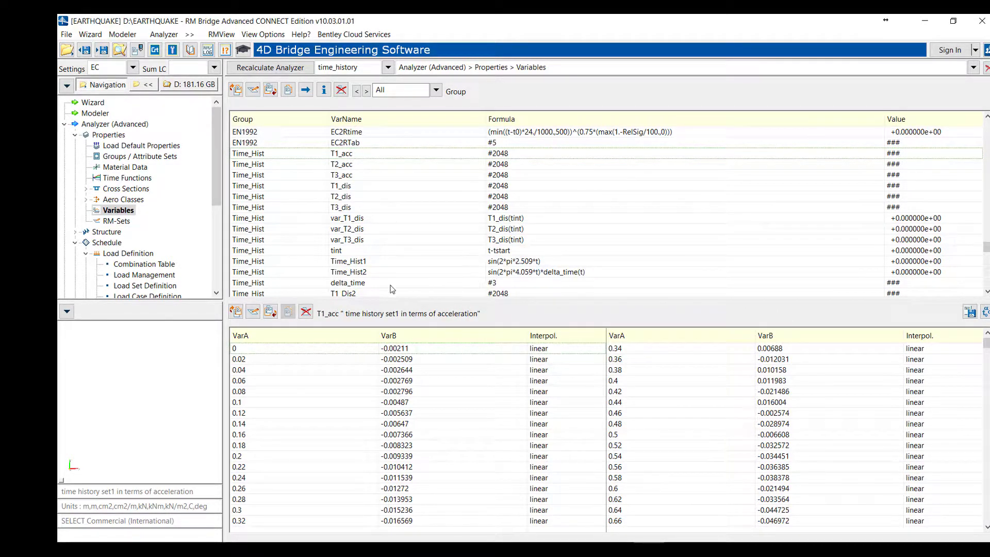
left_click(324, 91)
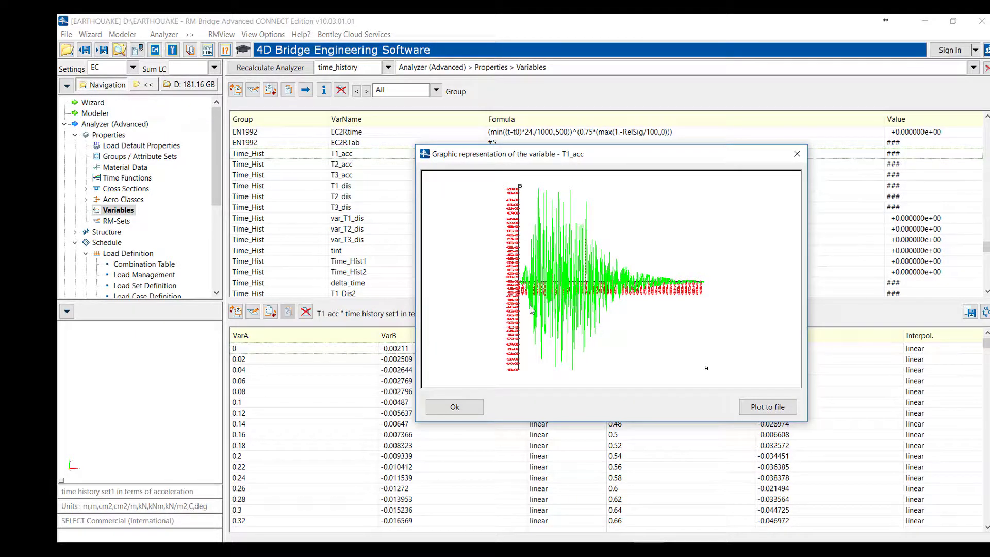
scroll(562, 264, "up", 3)
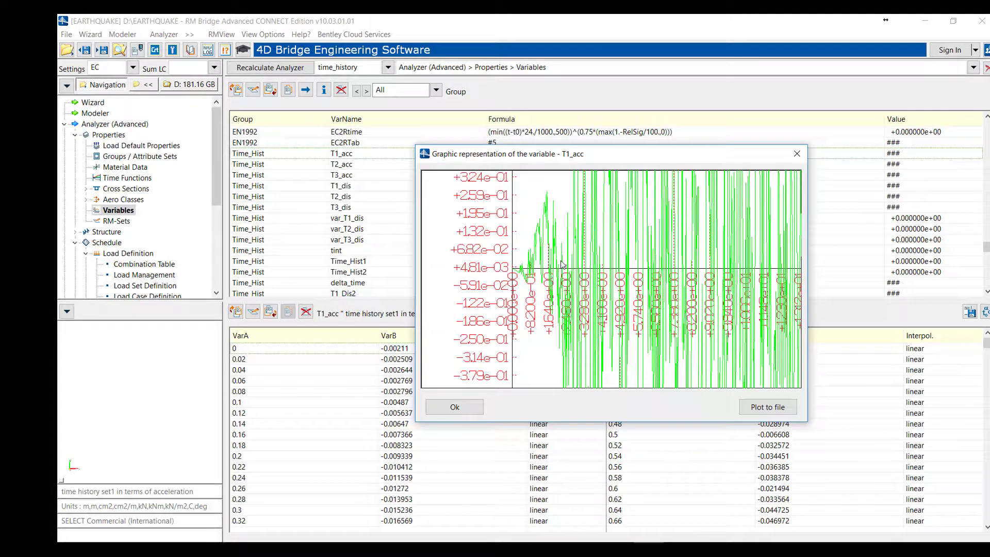
scroll(561, 261, "down", 5)
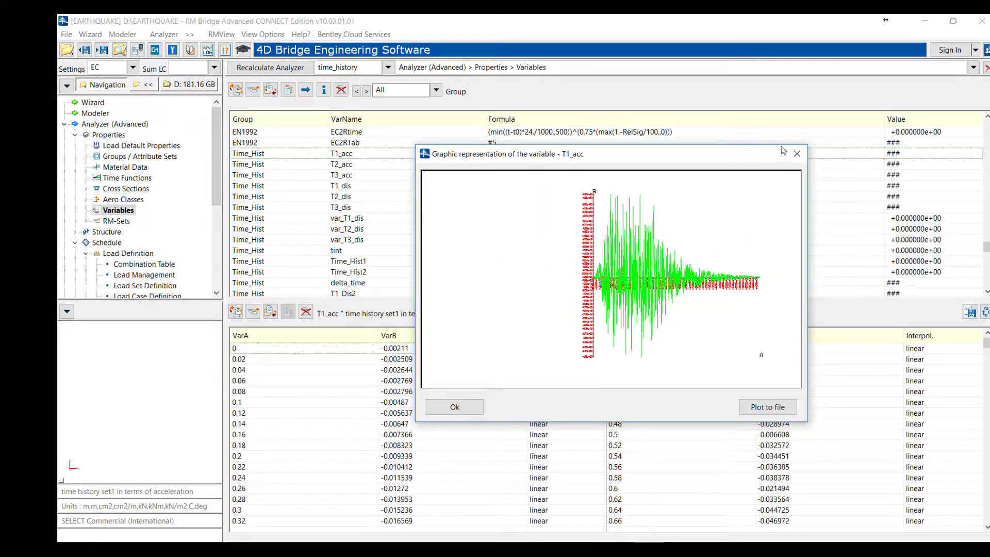
left_click(797, 155)
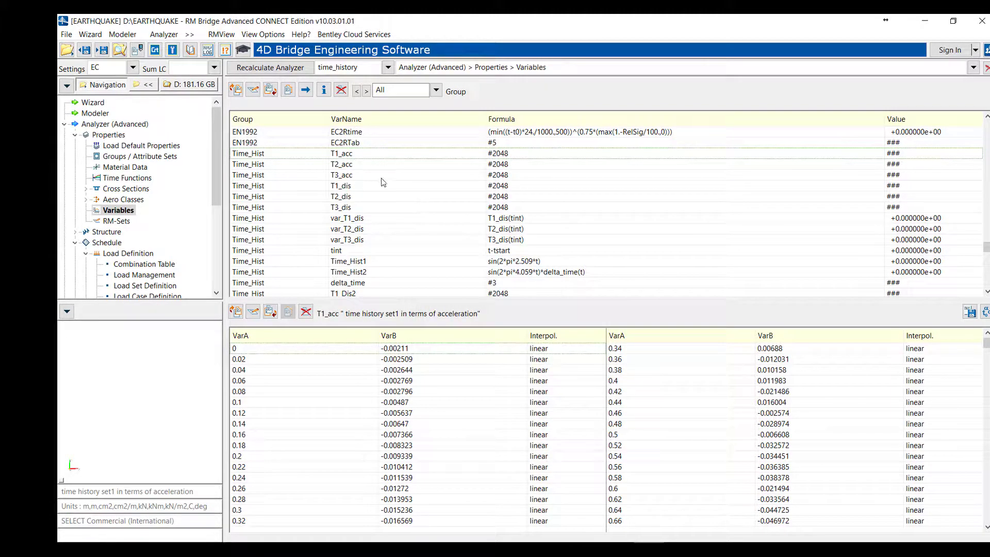
Step: Double-integrate T1_acc (a(t)->u(t)) into a new displacement table named T1diss
left_click(331, 154)
left_click(305, 91)
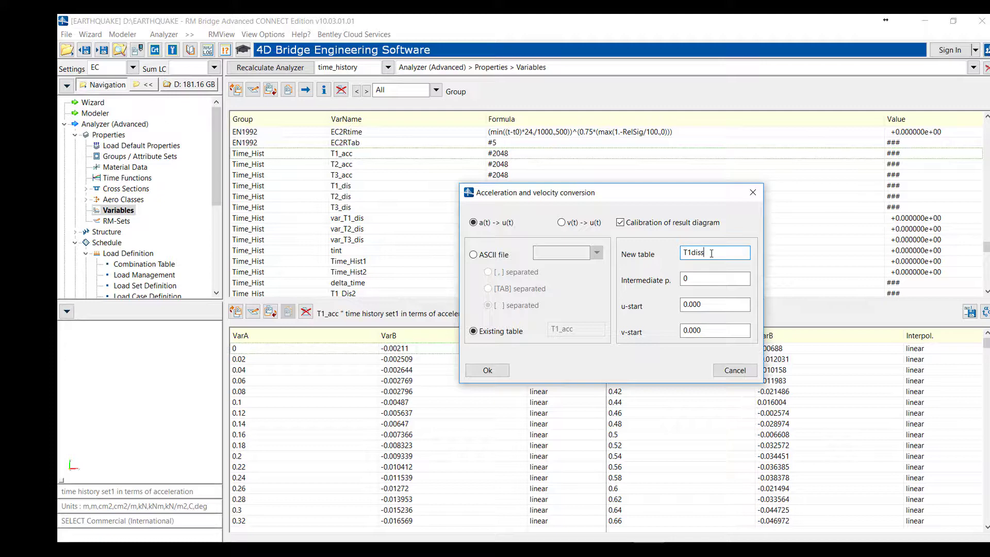
left_click(502, 370)
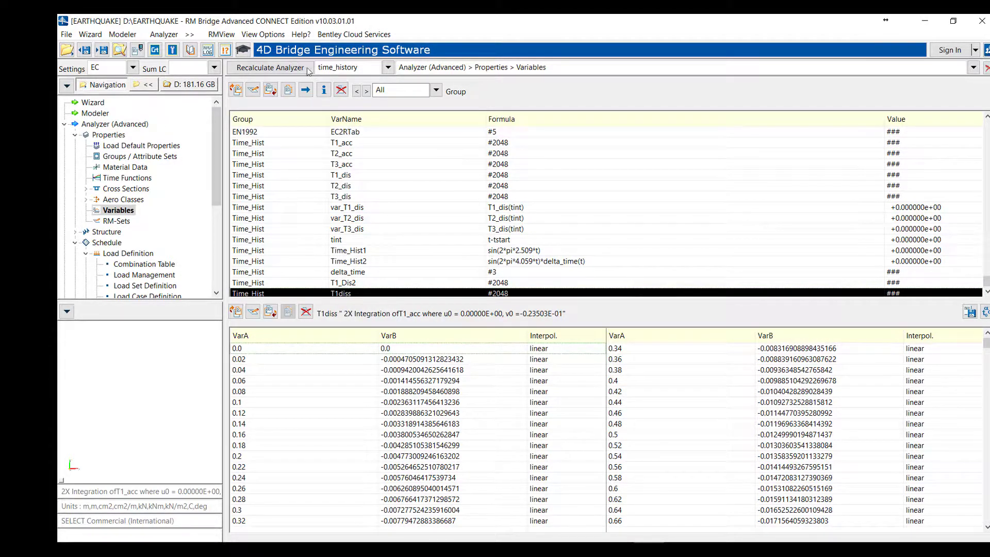
left_click(324, 90)
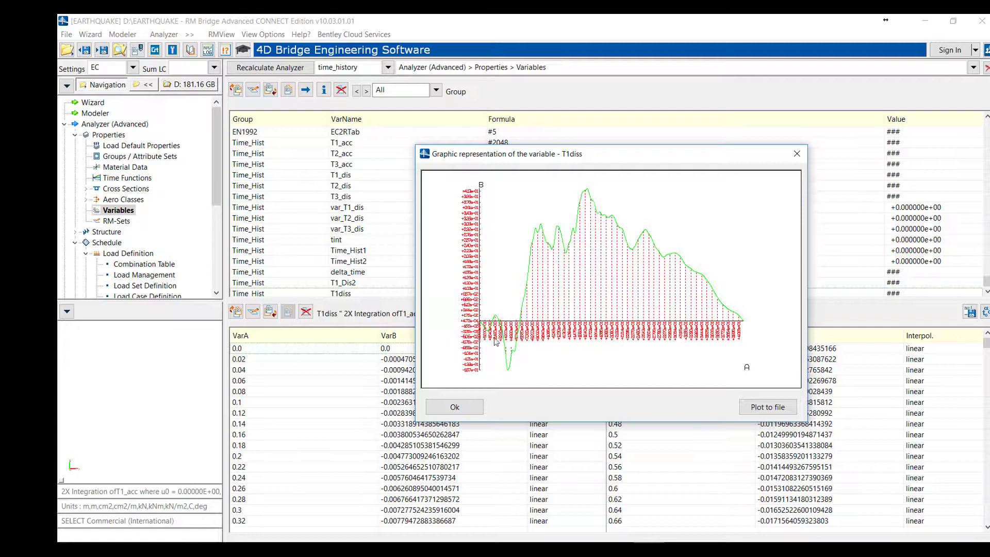
scroll(534, 320, "up", 3)
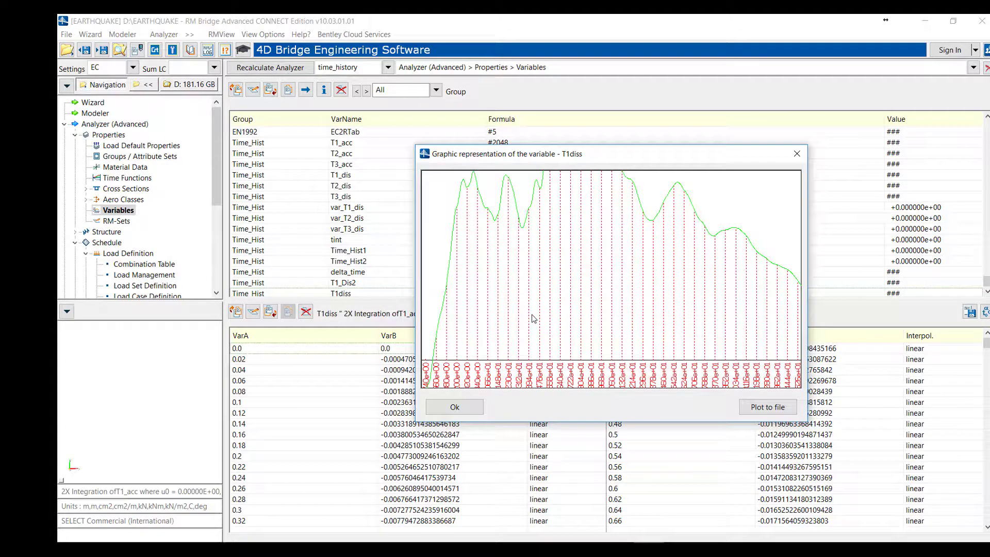
scroll(534, 318, "down", 4)
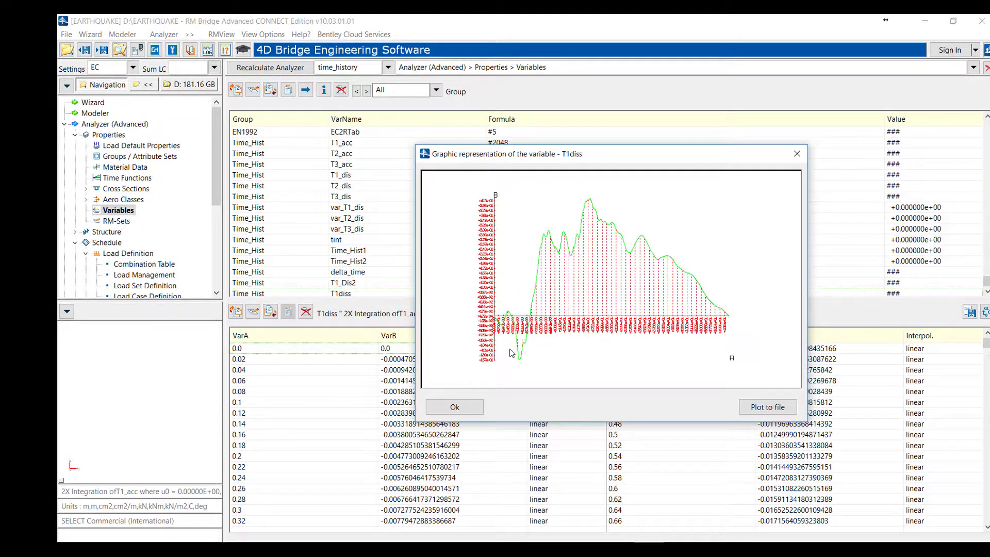
scroll(512, 353, "up", 1)
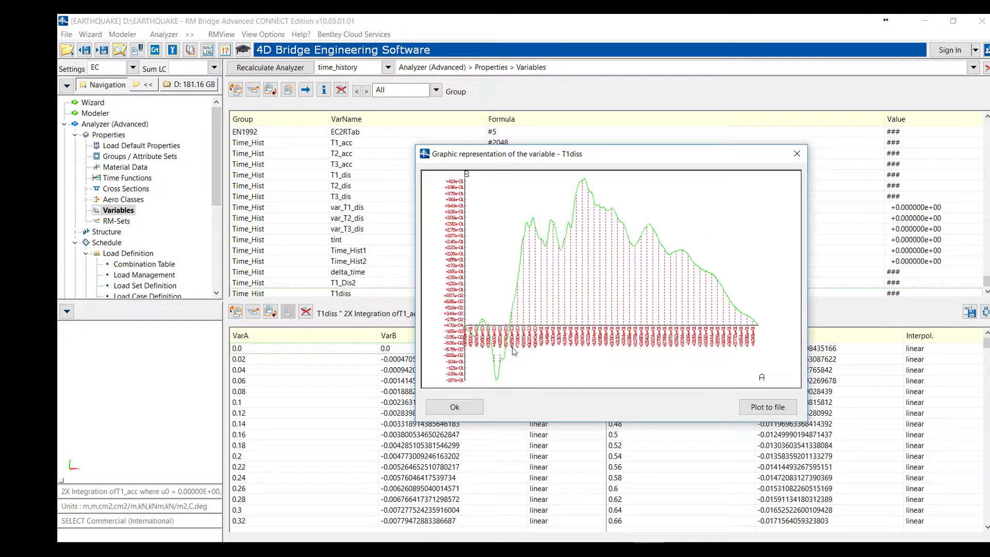
left_click(797, 154)
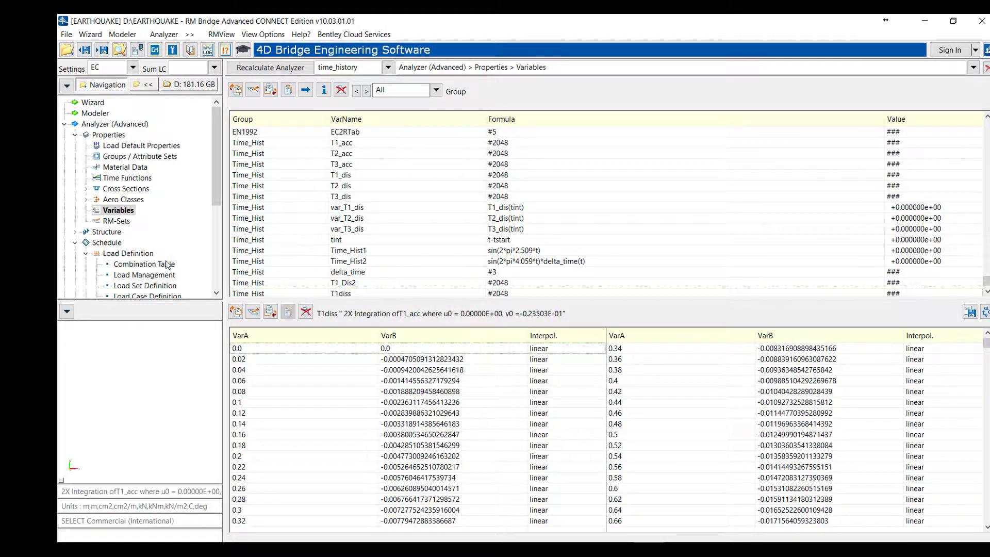
Step: Open Load Set Definition and view the LS-SW and LS-SDL mass load sets in 3-D
left_click_drag(218, 197, 214, 242)
left_click(173, 210)
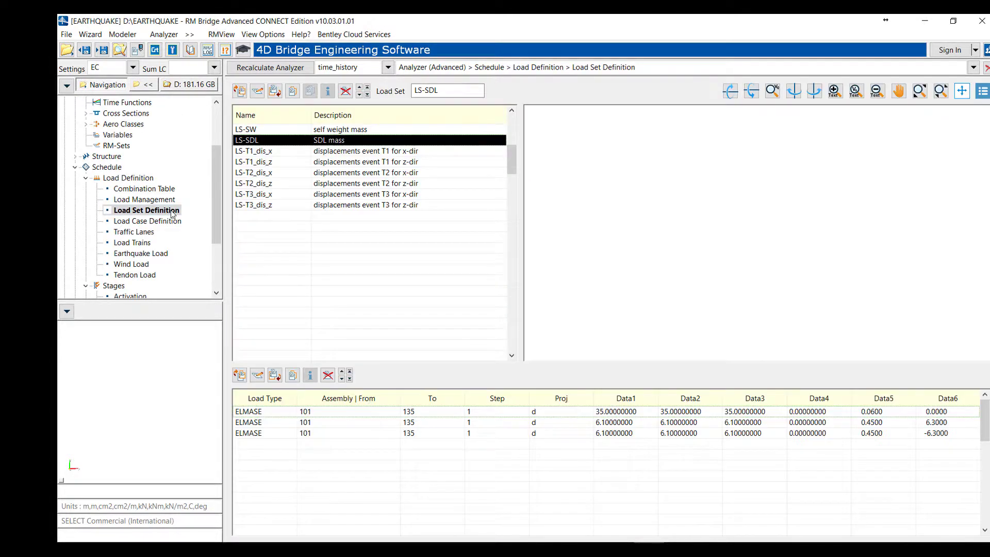
left_click(271, 131)
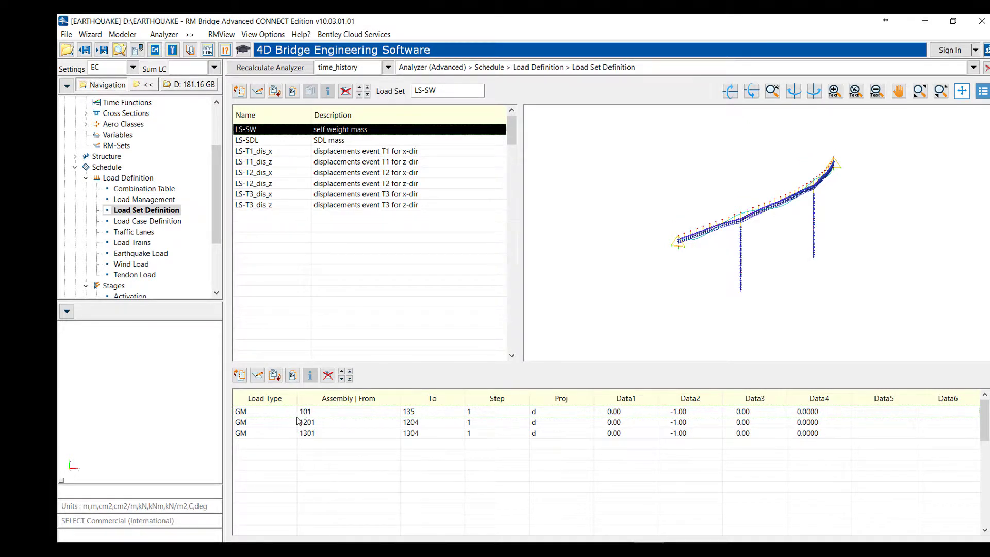
left_click(349, 141)
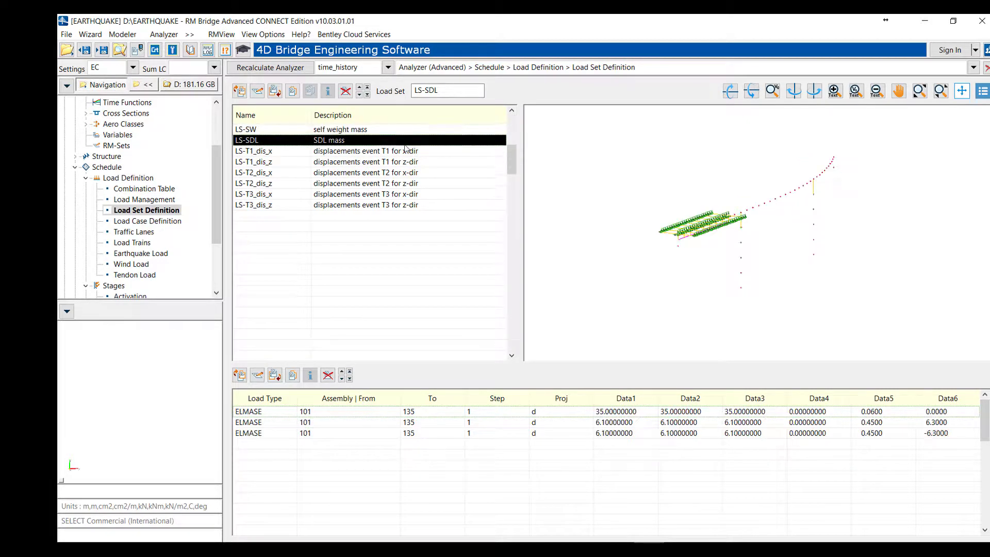
left_click(654, 247)
scroll(722, 205, "up", 5)
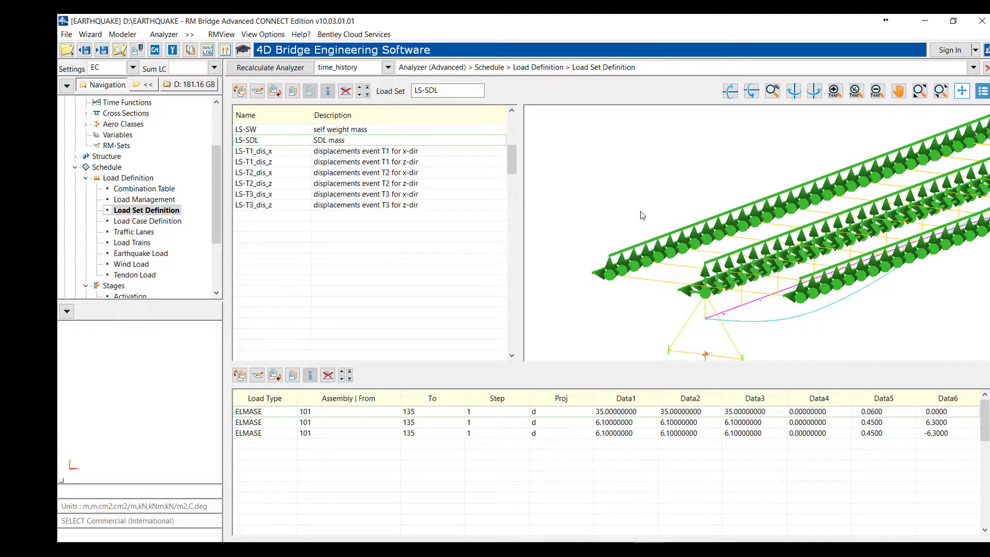
Step: Review LS-T1_dis_x and its unit x-direction end displacement load, leaving it unchanged
left_click(354, 151)
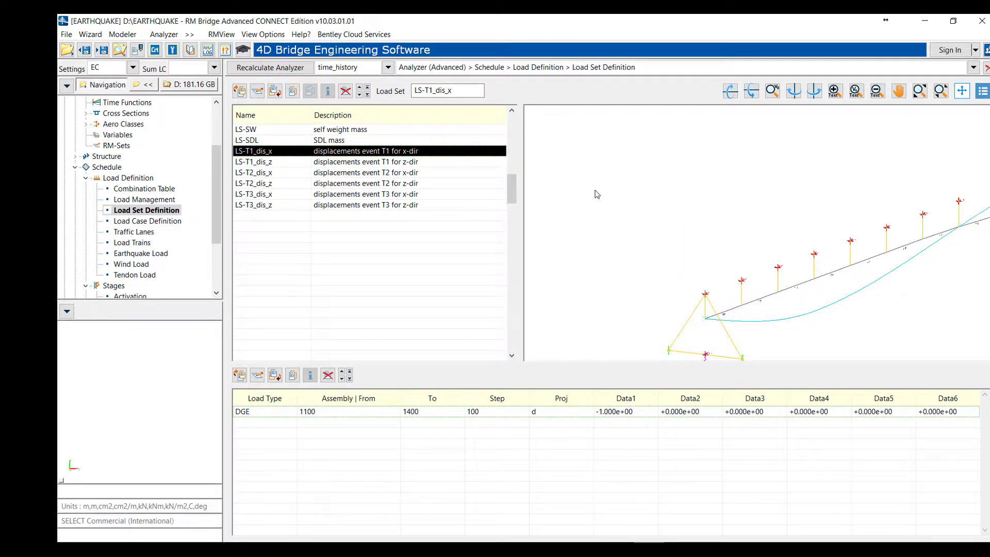
scroll(596, 194, "down", 2)
scroll(597, 193, "down", 1)
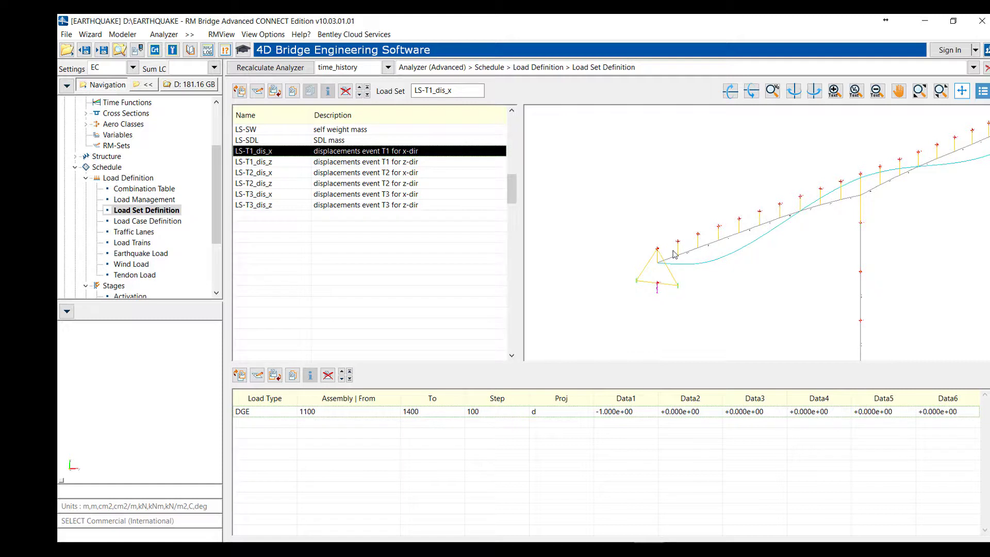
scroll(651, 302, "down", 4)
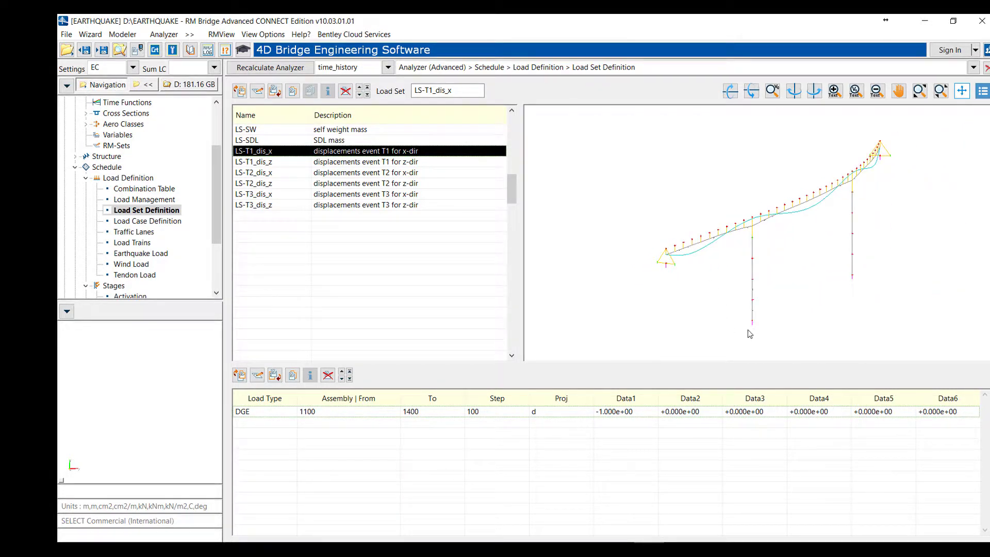
scroll(758, 317, "up", 5)
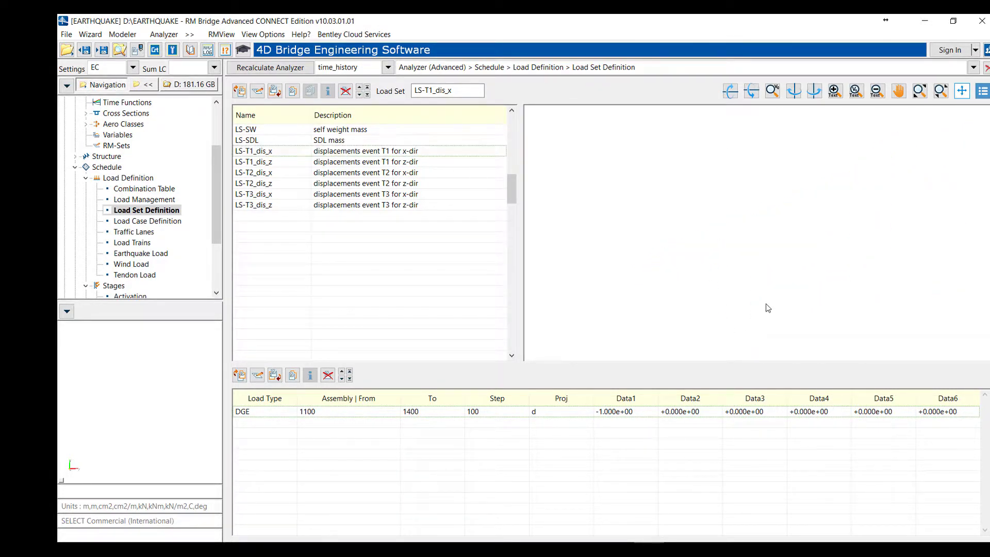
double_click(382, 412)
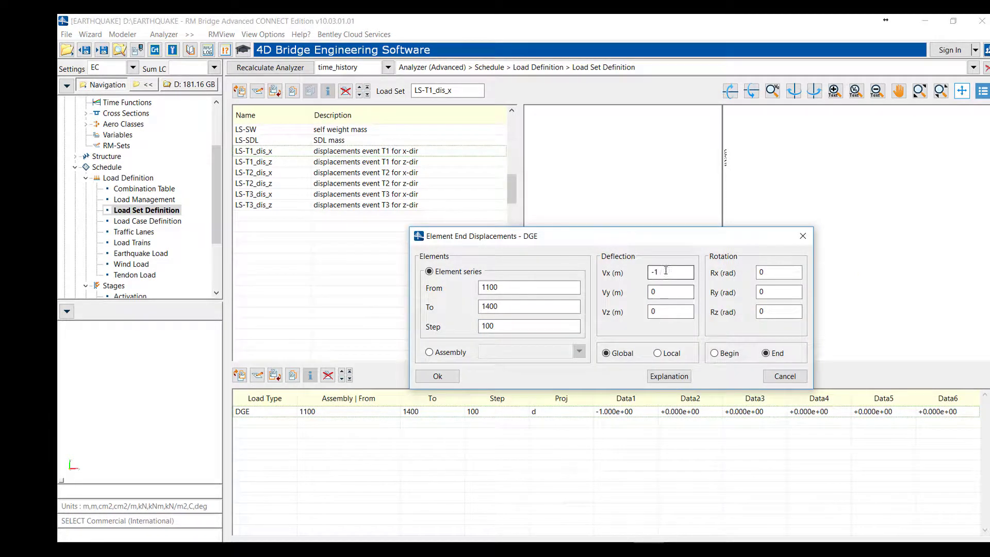
left_click(443, 383)
Step: Inspect LS-T1_dis_z and its Vz = -1 m displacement on elements 1100–1400, unchanged
left_click(292, 163)
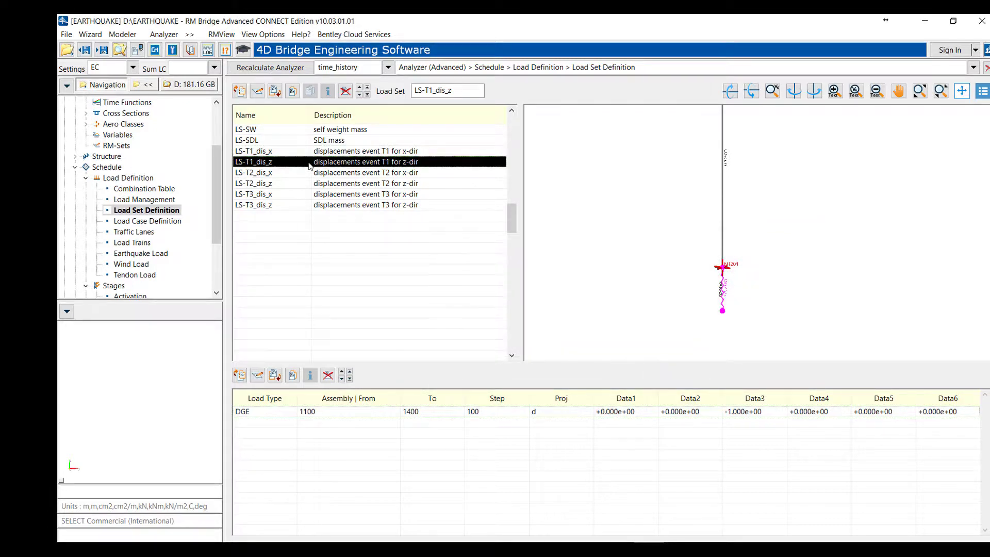
double_click(309, 162)
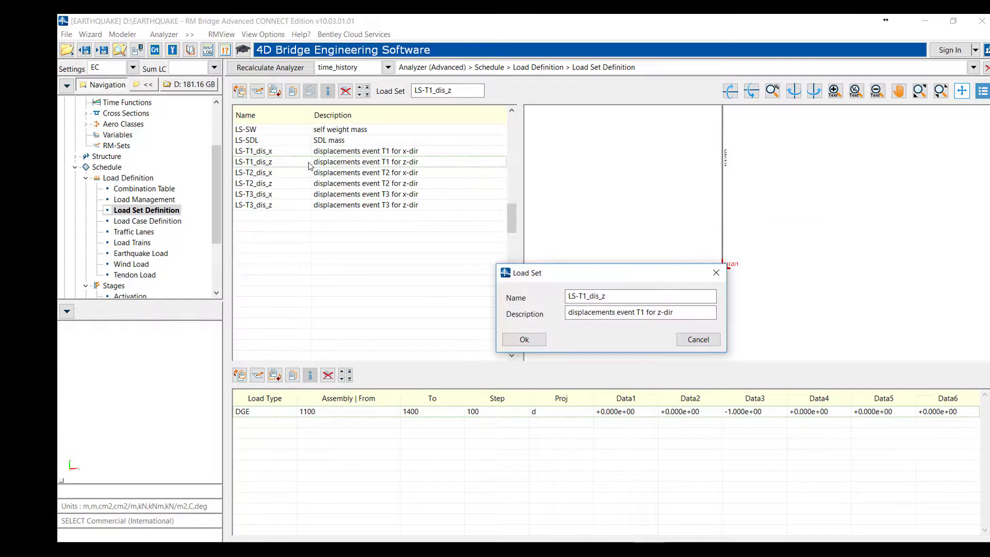
left_click(717, 273)
double_click(698, 414)
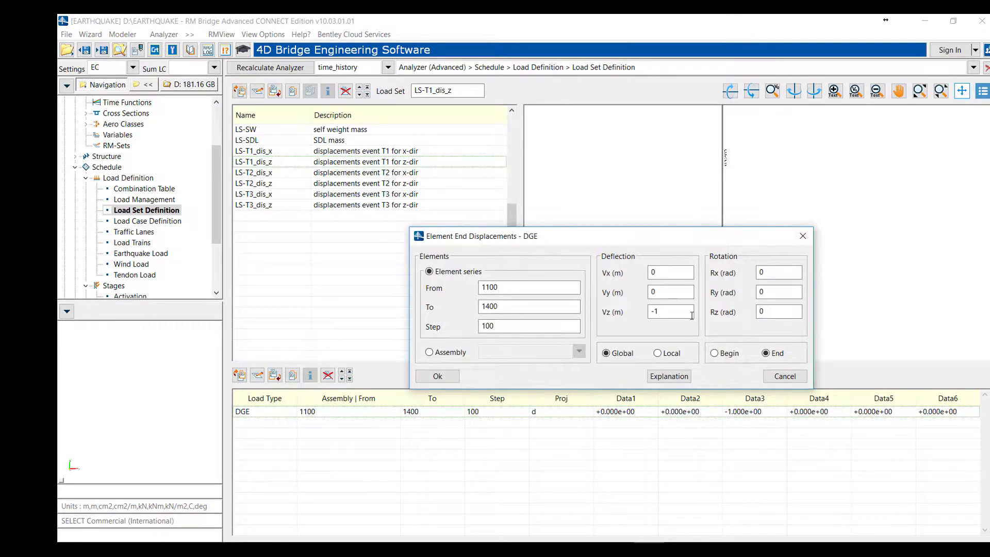
left_click(802, 237)
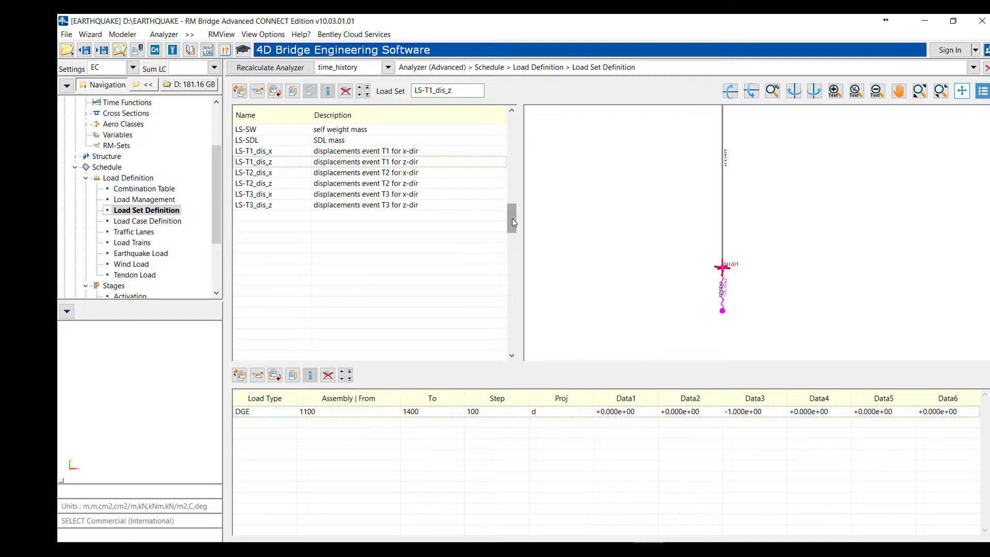
left_click(145, 223)
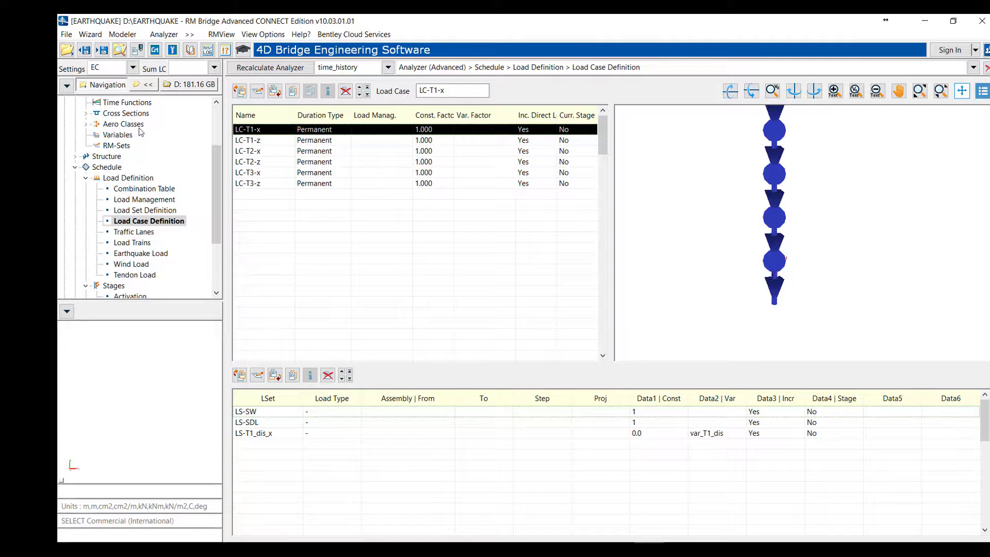
left_click(297, 413)
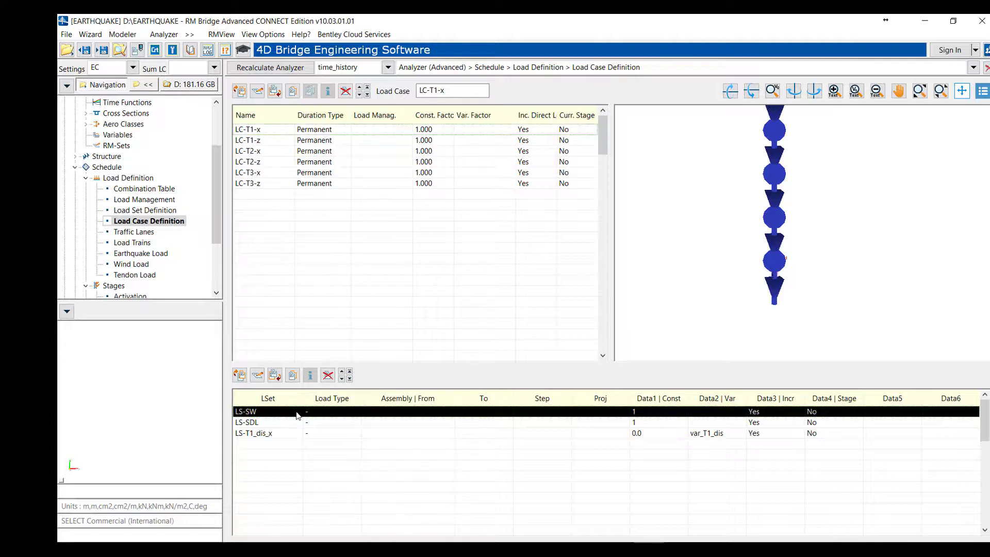
left_click(298, 424)
left_click(300, 435)
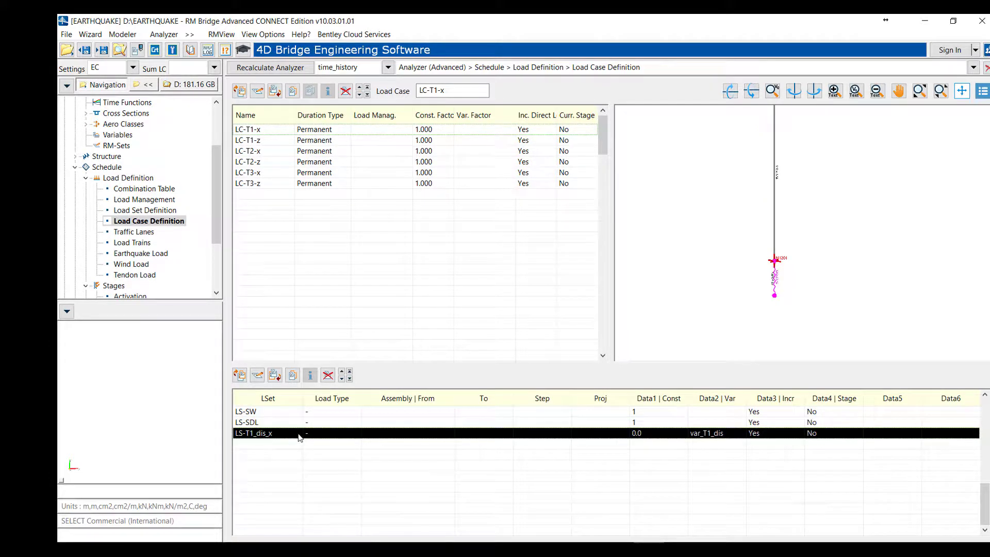
double_click(300, 434)
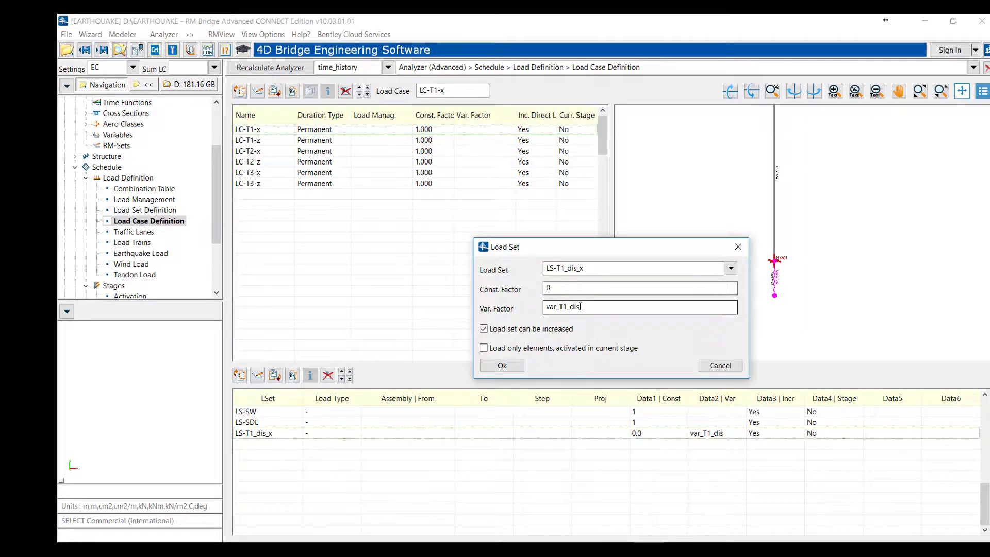
left_click_drag(580, 306, 526, 306)
left_click(518, 365)
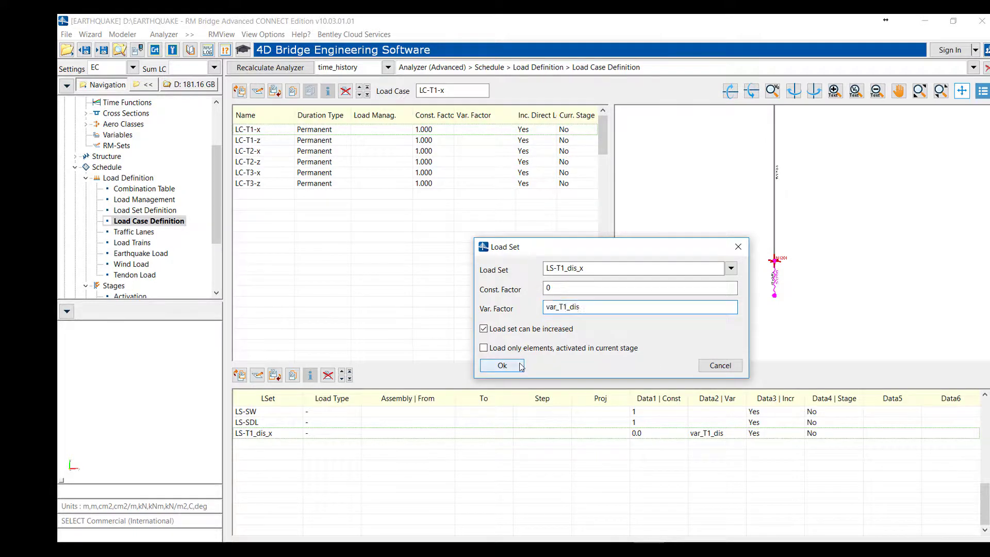
left_click_drag(217, 161, 211, 124)
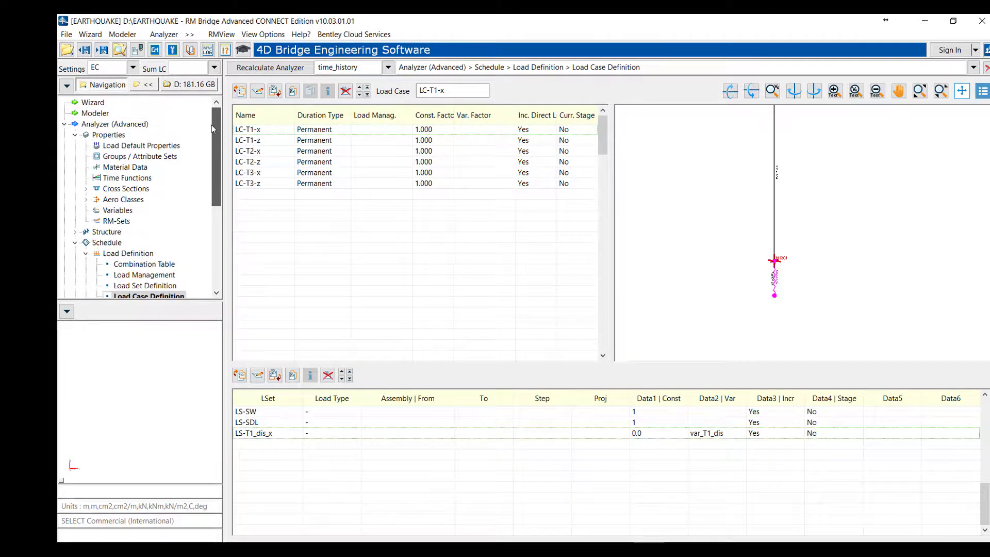
Step: Read the var_T1_dis and tint variable definitions, then show STG-time-history's Schedule Actions
left_click(124, 211)
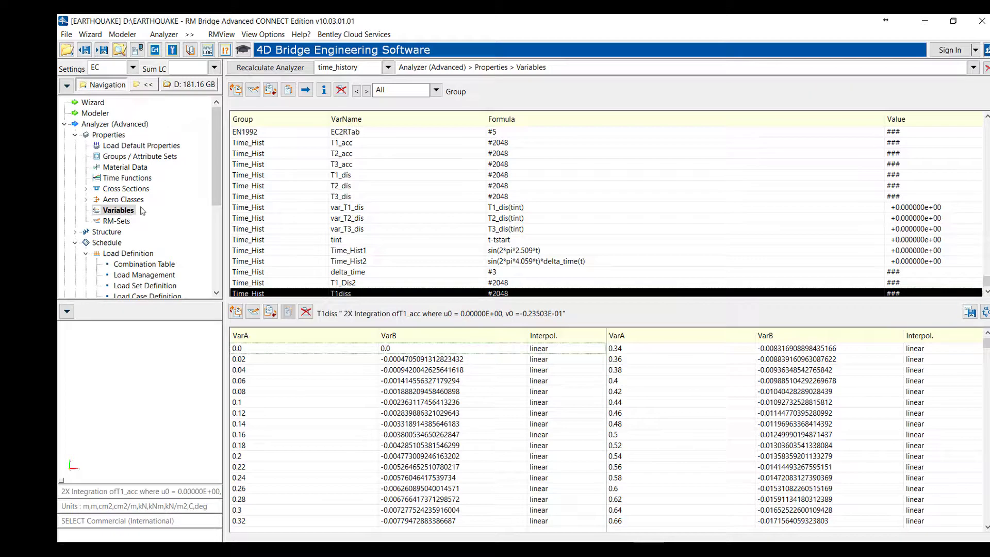
left_click(363, 208)
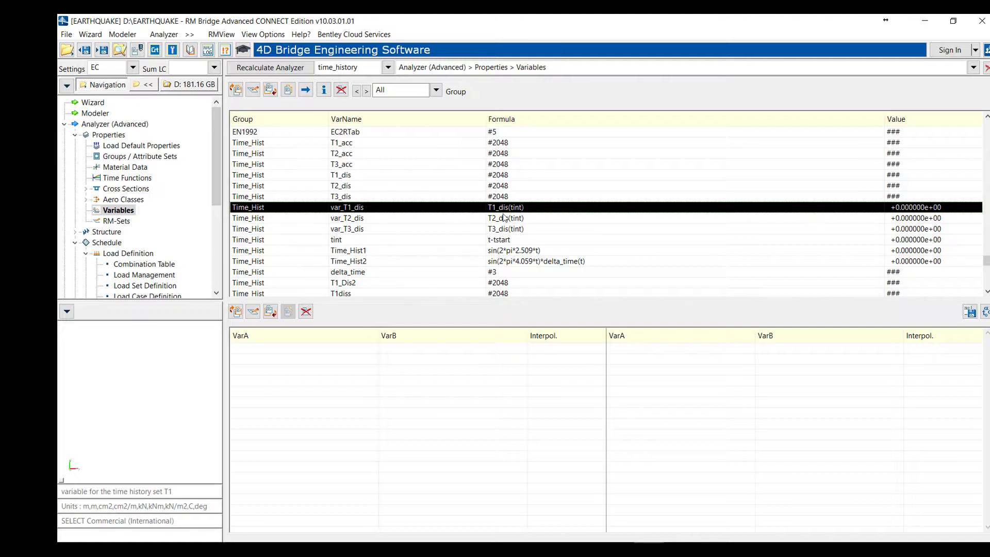
left_click(354, 241)
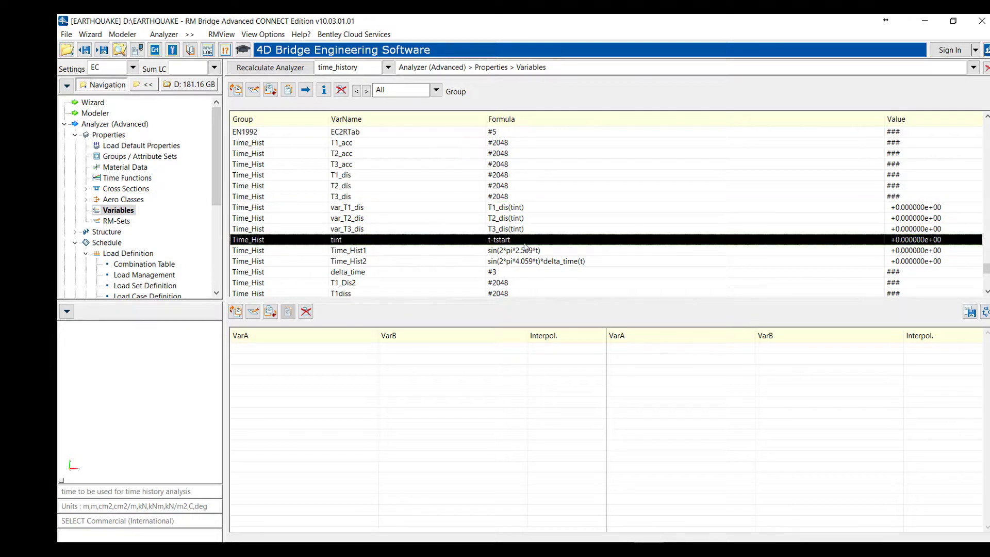
left_click_drag(213, 187, 215, 243)
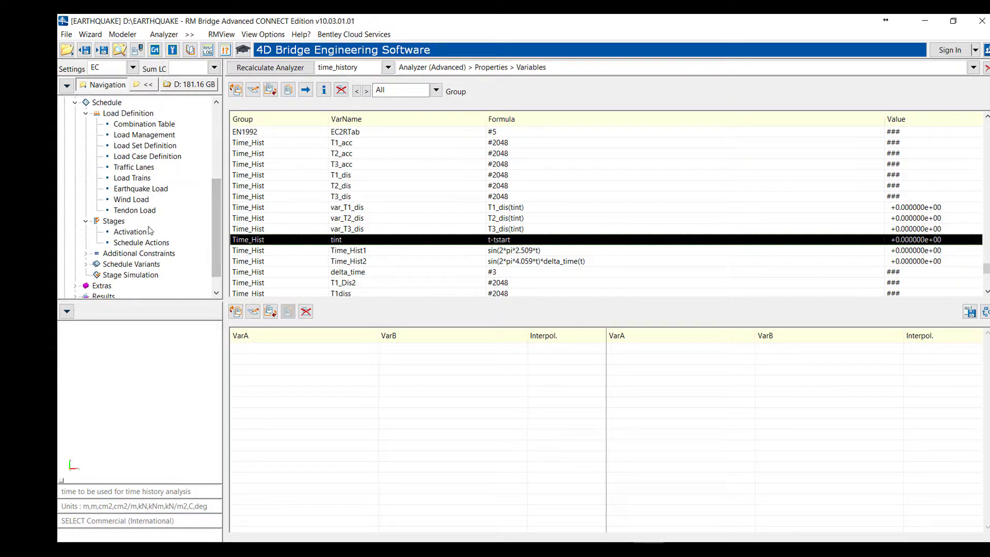
left_click(140, 242)
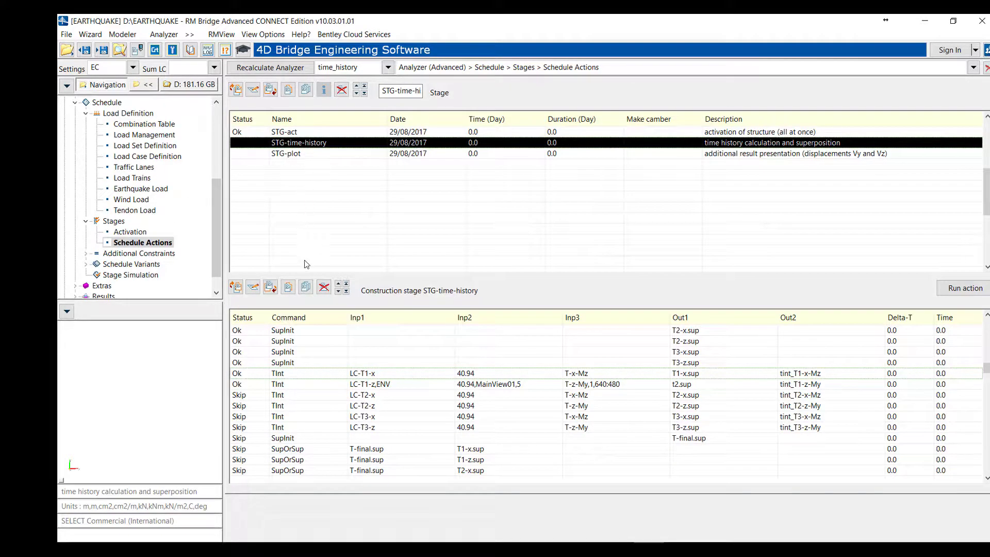
Step: Check the LC-T1-x TInt action, keeping its envelope output unchanged
double_click(329, 377)
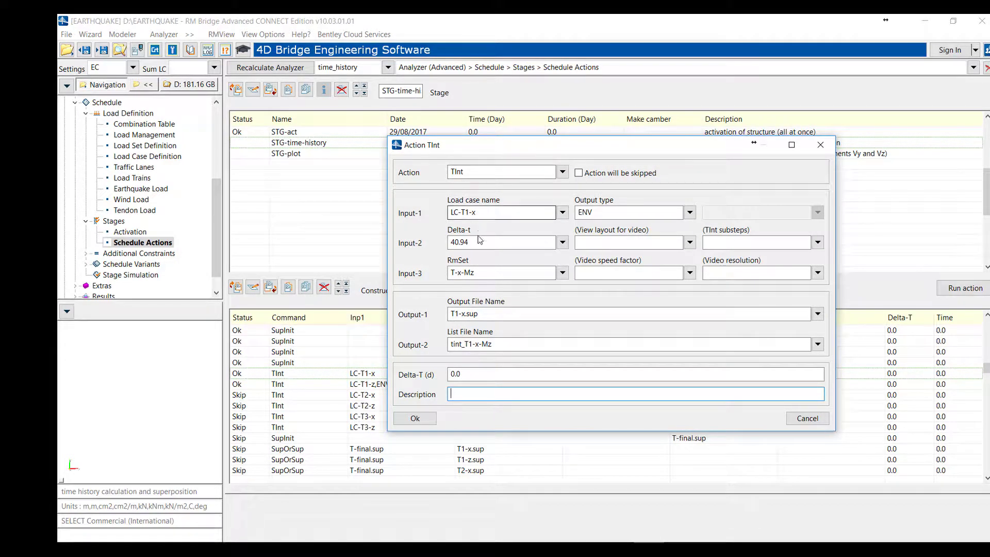
left_click(689, 212)
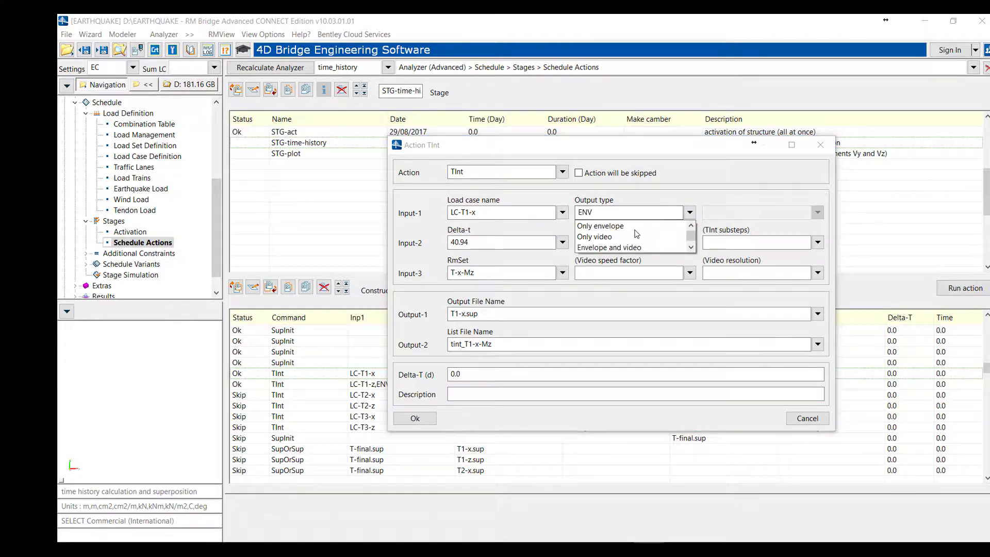
left_click(714, 213)
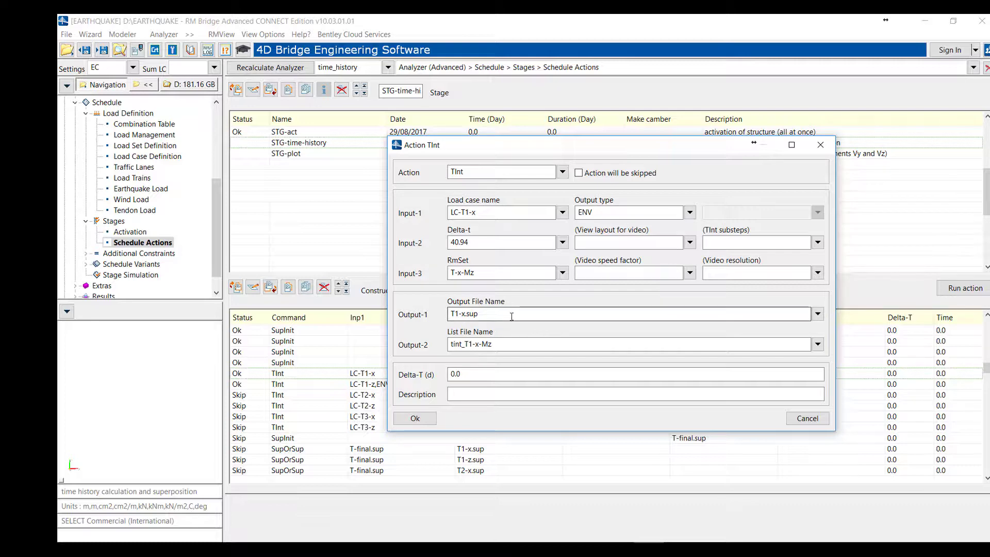
left_click(415, 418)
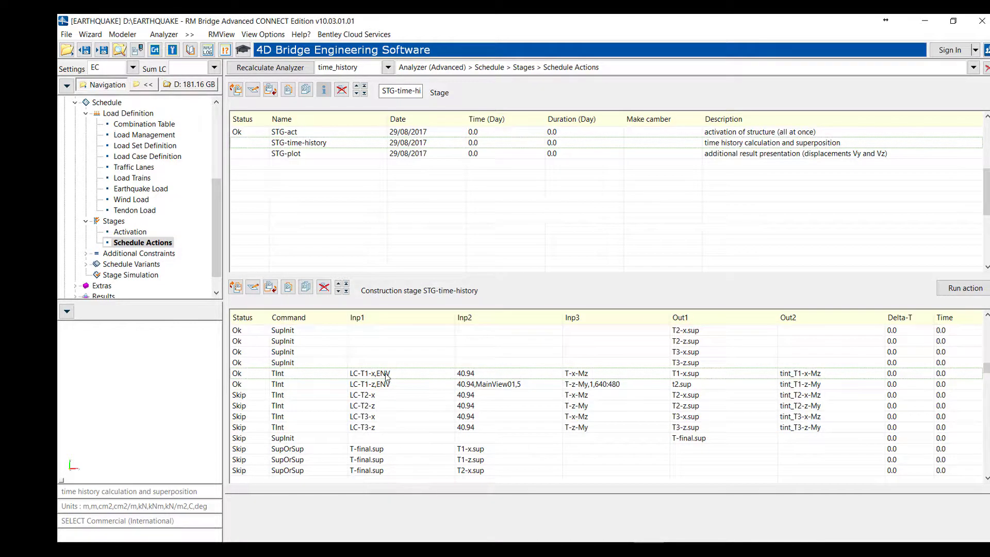
Step: Set LC-T1-z's output to Only video and change the file name from t2.sup to t2.avi
double_click(382, 384)
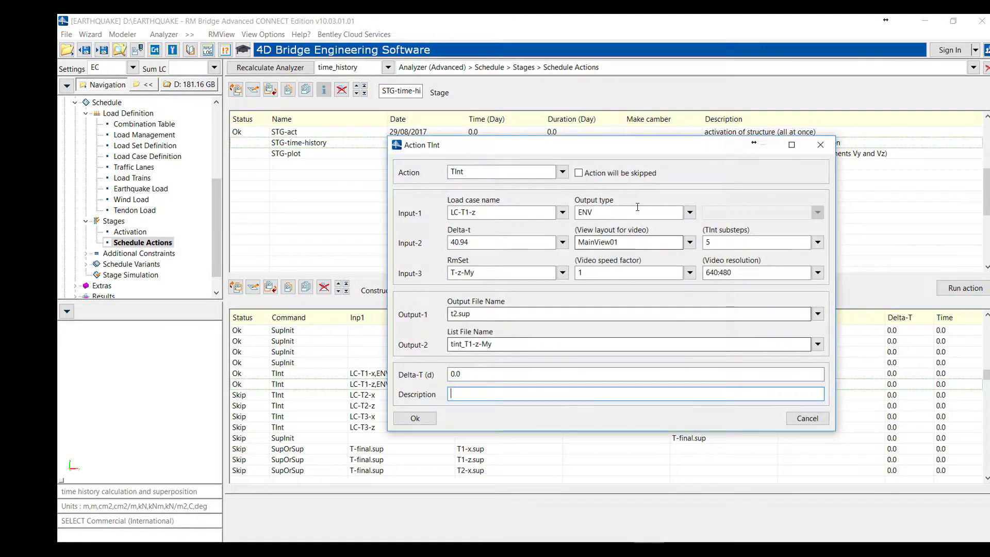
left_click(669, 212)
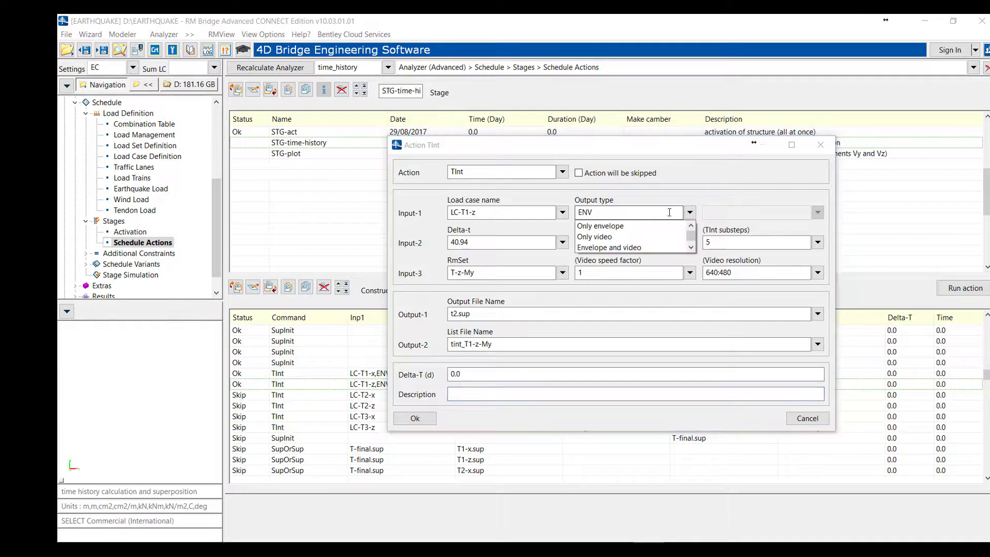
left_click(624, 237)
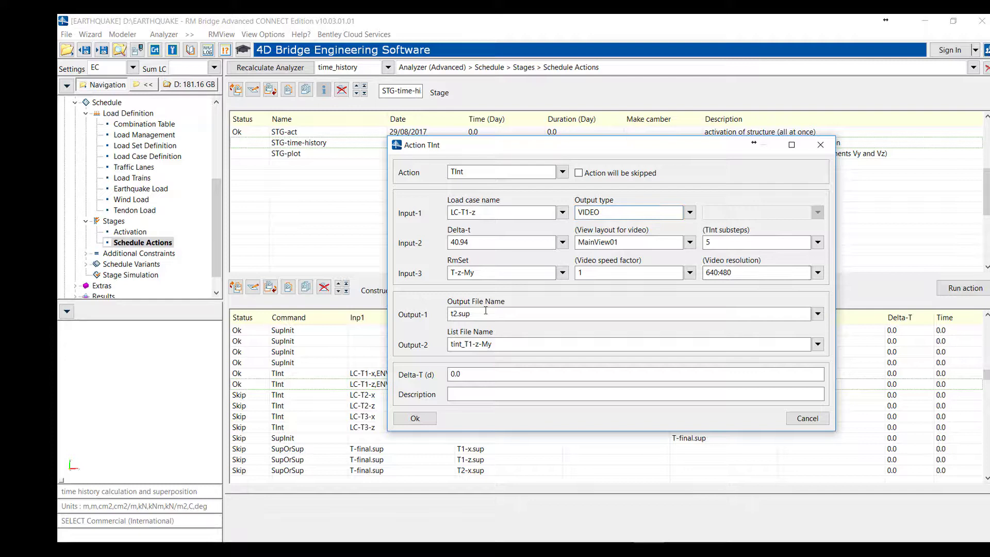
left_click(513, 312)
key("BackSpace")
key("BackSpace")
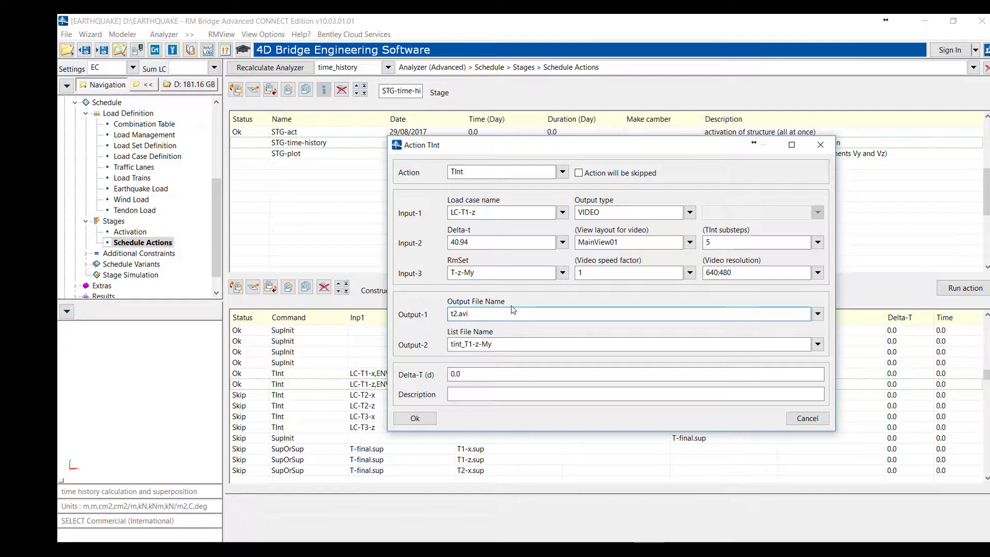
left_click(412, 421)
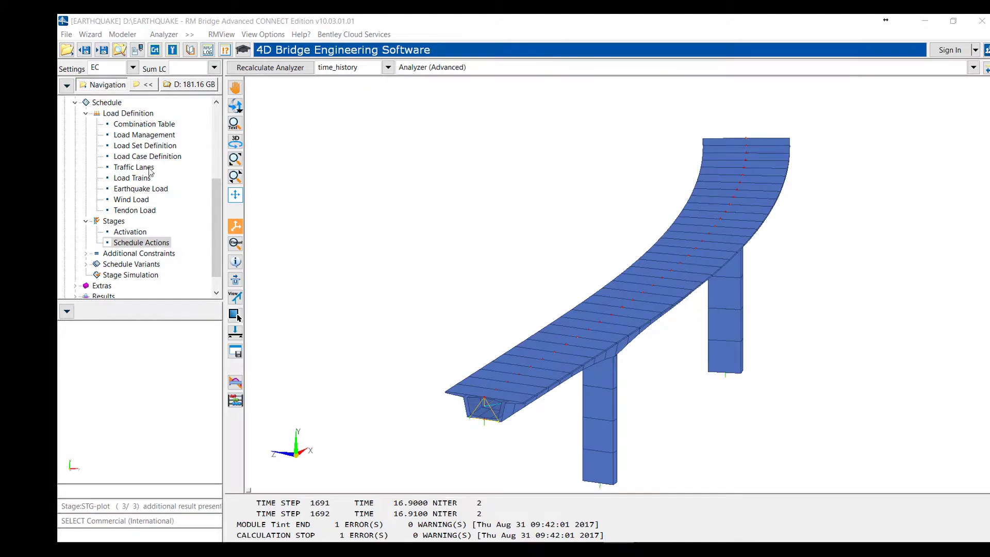
Step: Reopen the LC-T1-z action to verify its VIDEO output t2.avi
left_click(153, 248)
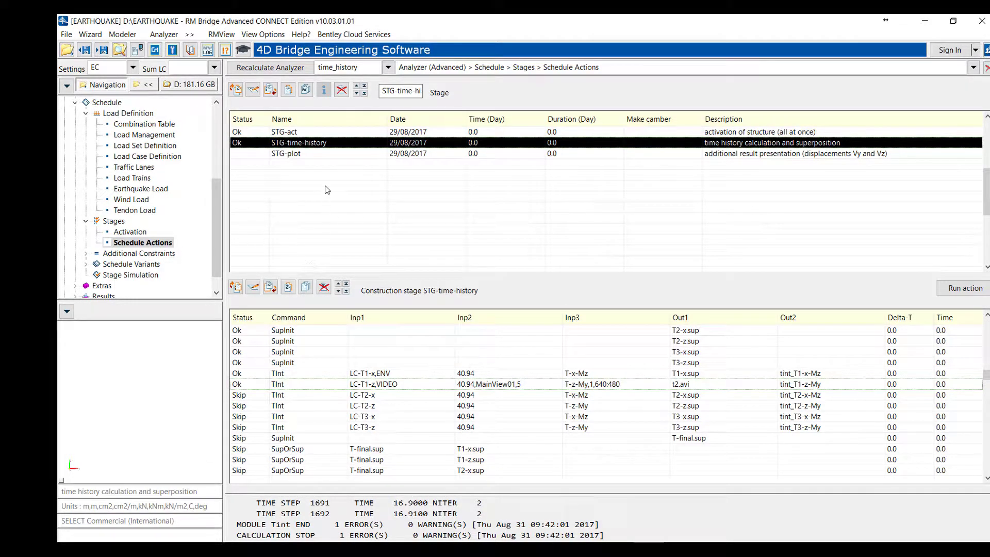
double_click(308, 386)
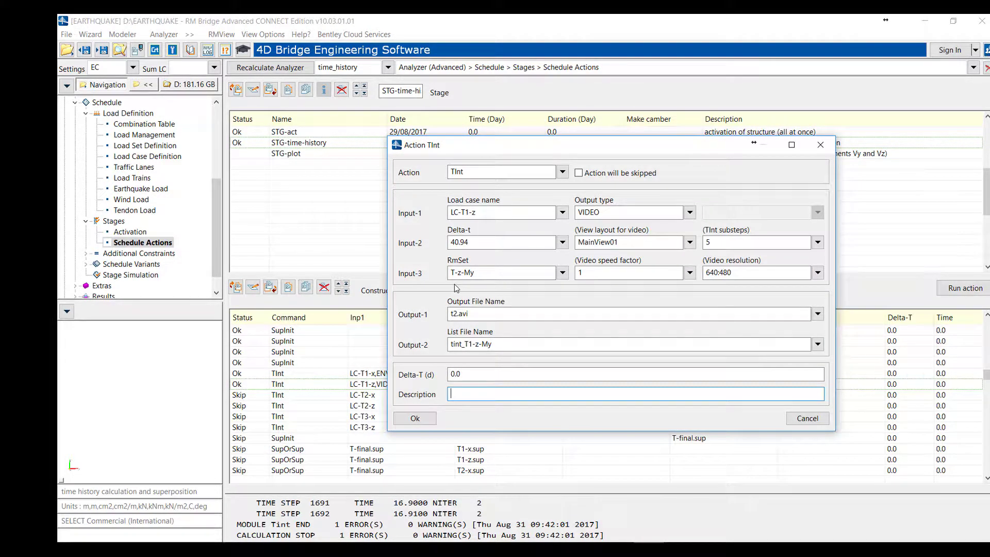
left_click(820, 147)
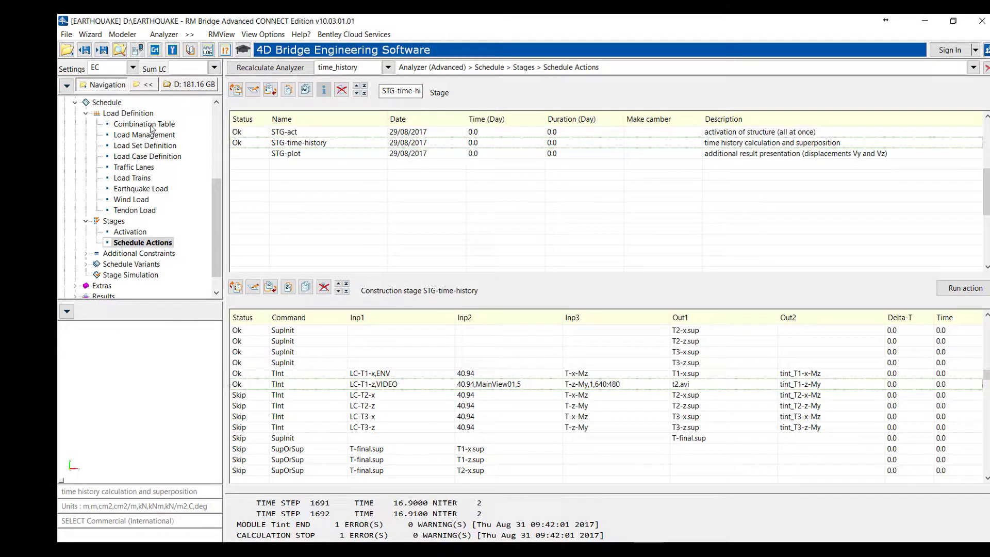
Step: Check elements 118, 1201 and 1301 in result set T-z-My, then open Recalculate Analyzer
left_click_drag(212, 193, 199, 124)
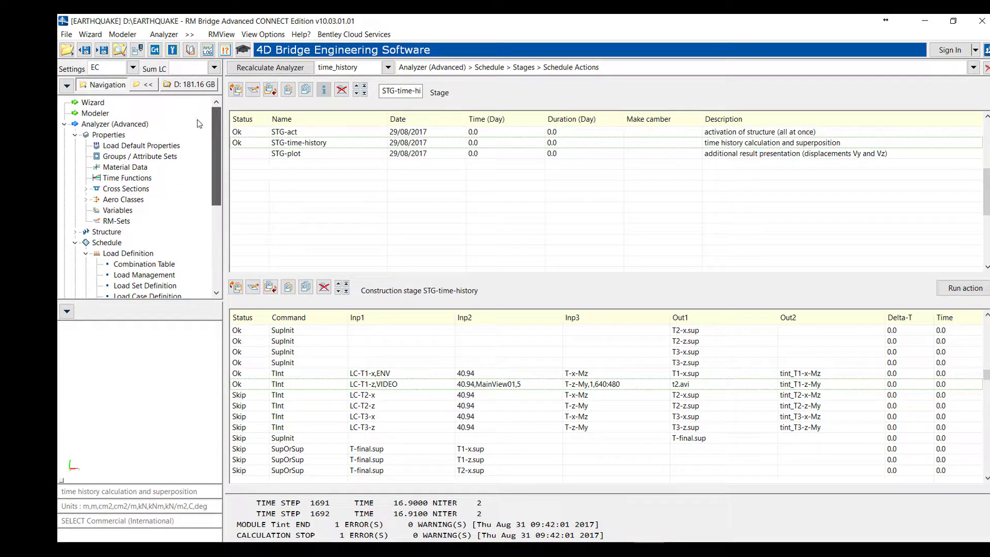
left_click(118, 222)
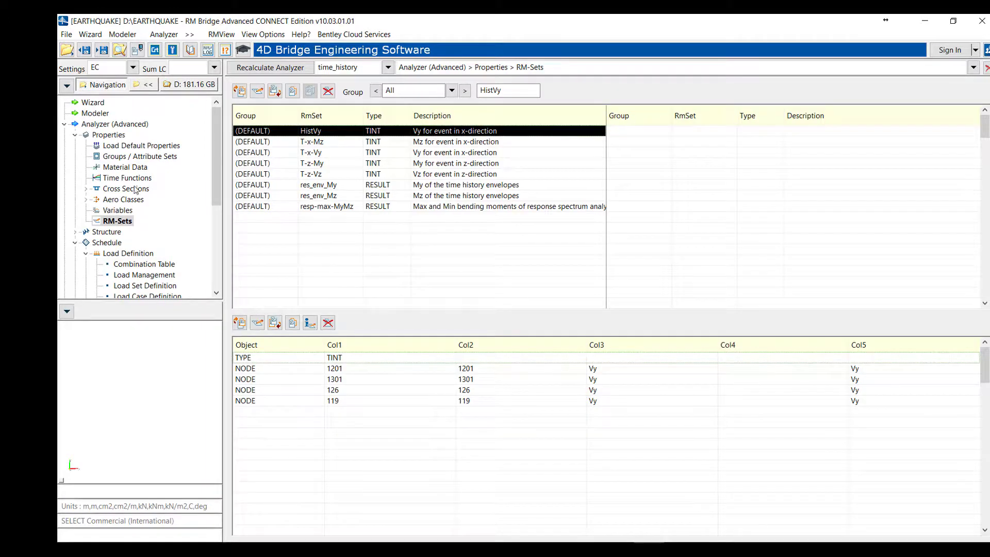
left_click(316, 164)
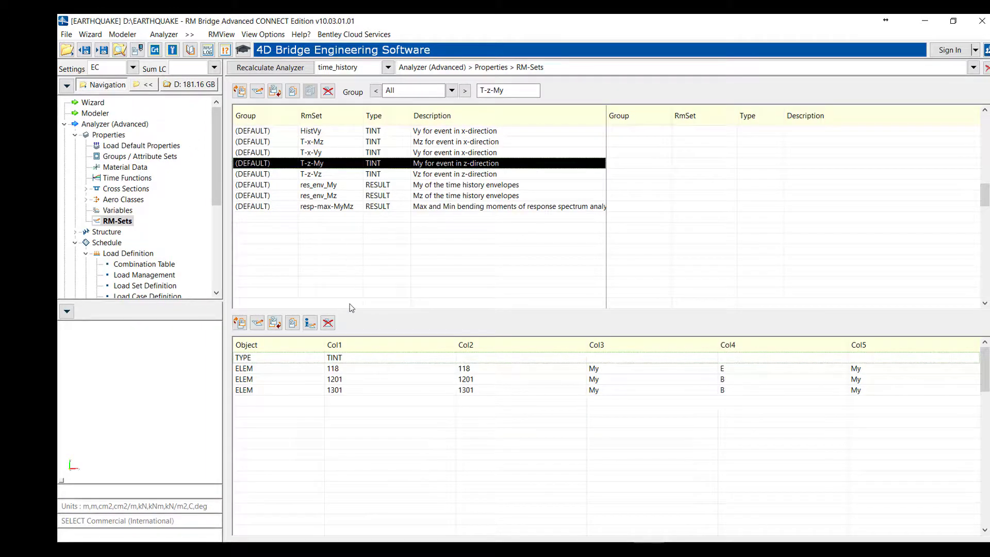
left_click(310, 322)
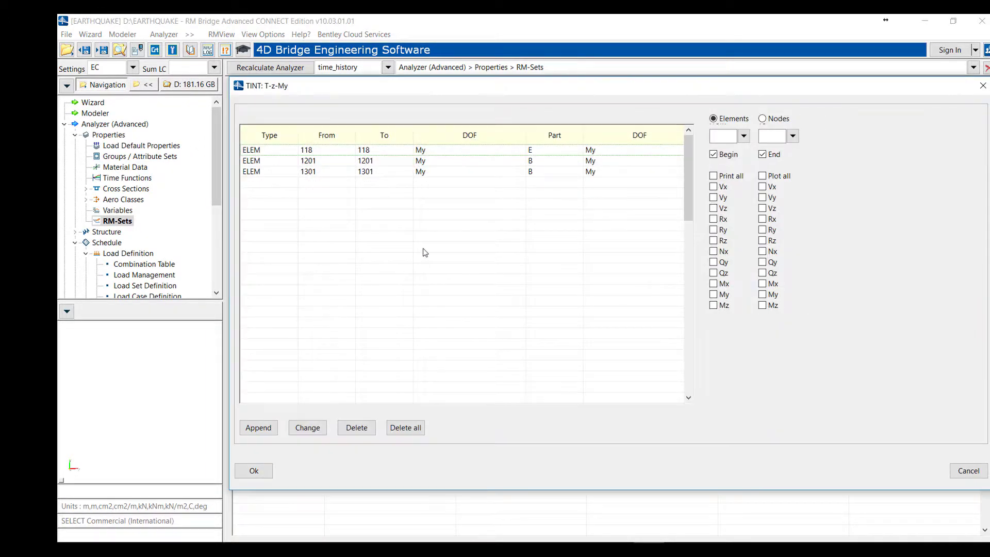
left_click(306, 151)
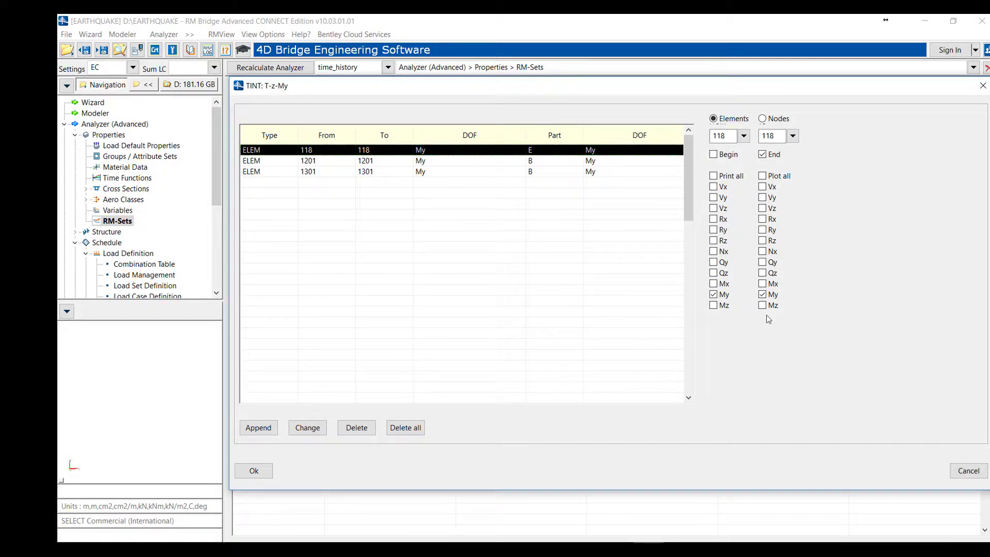
left_click(603, 161)
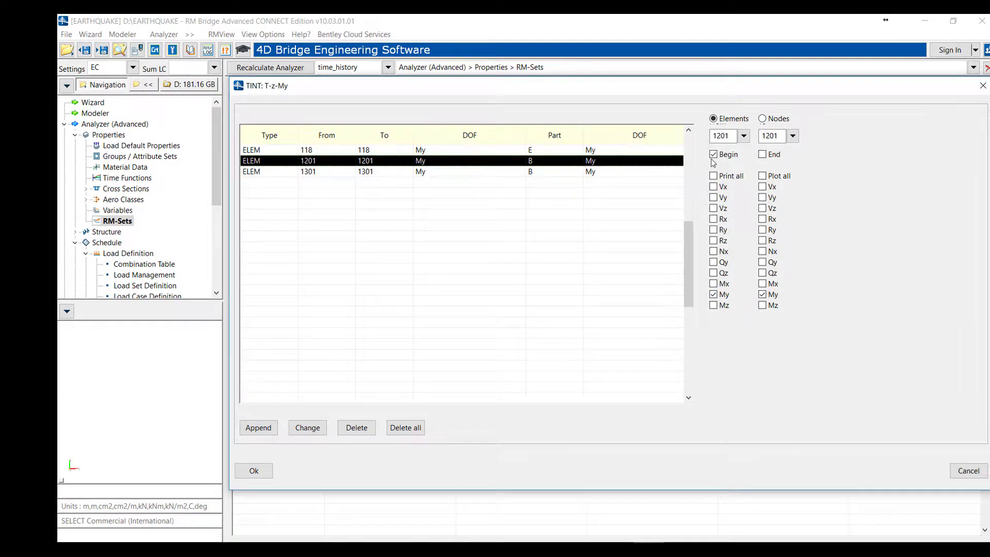
left_click(635, 173)
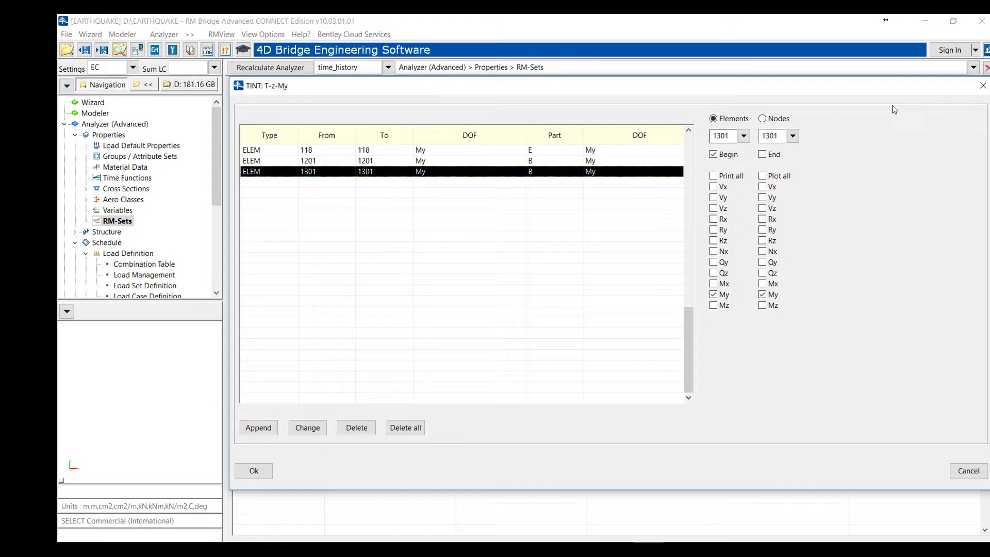
left_click(983, 86)
left_click(287, 68)
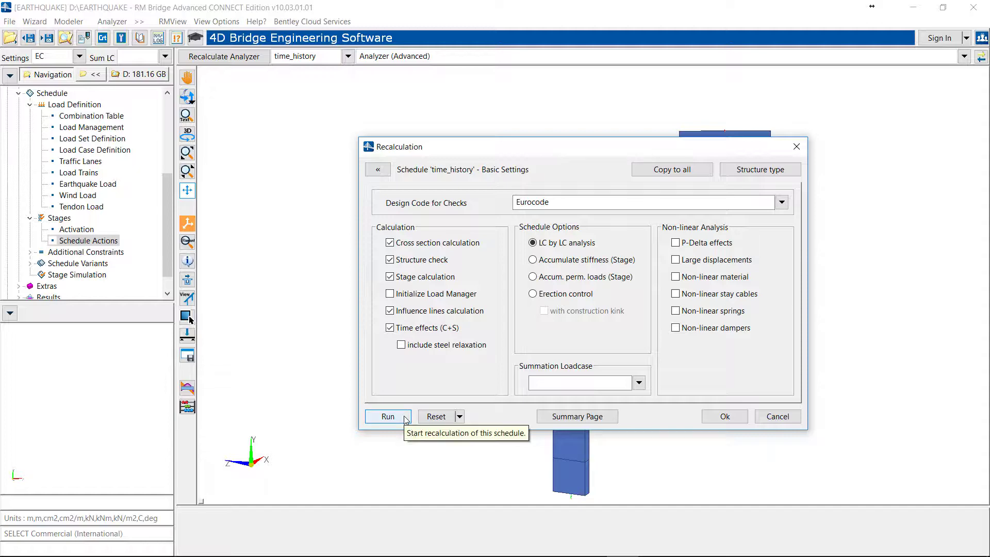
Step: Run the time_history recalculation, plotting Mz histories for elements 105E–130E
left_click(388, 416)
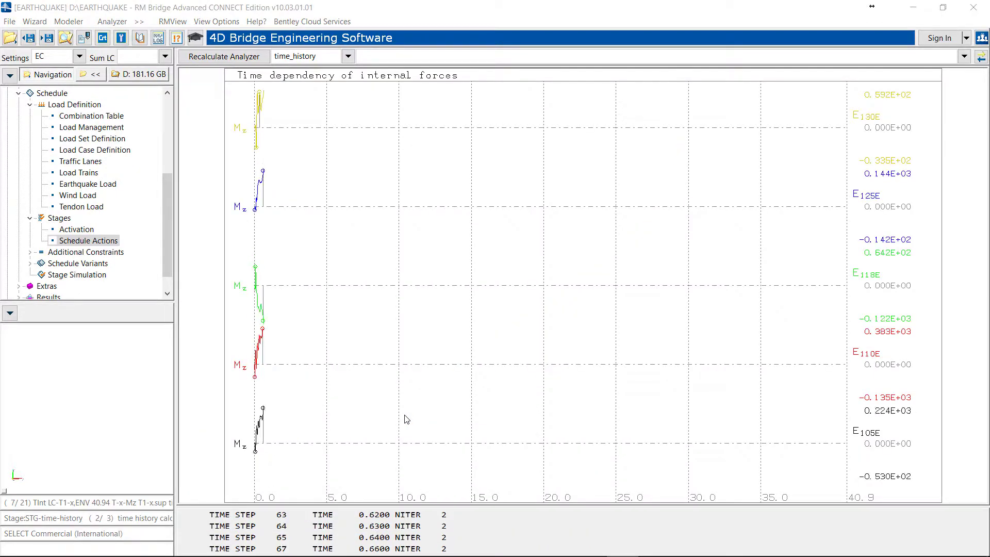